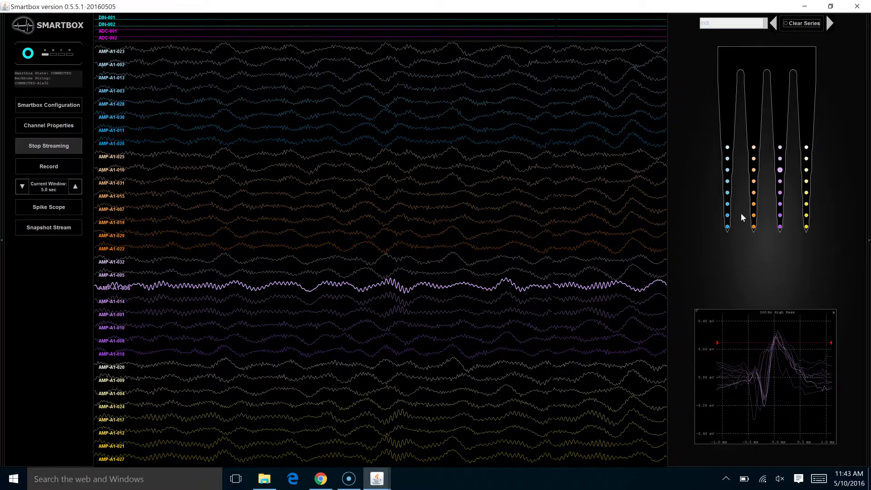
Switch the probe map from Reorder/Color Sites to Set Active Site mode, testing clicks on first-shank sites.
left_click(609, 146)
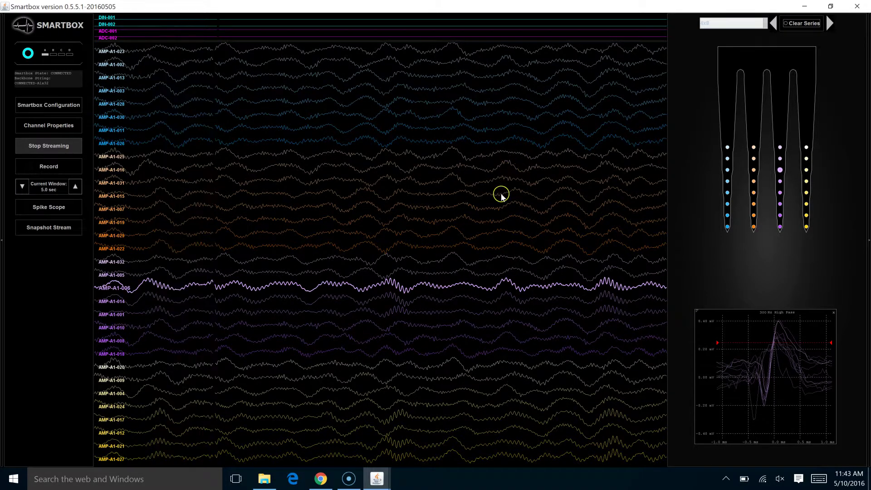
right_click(765, 187)
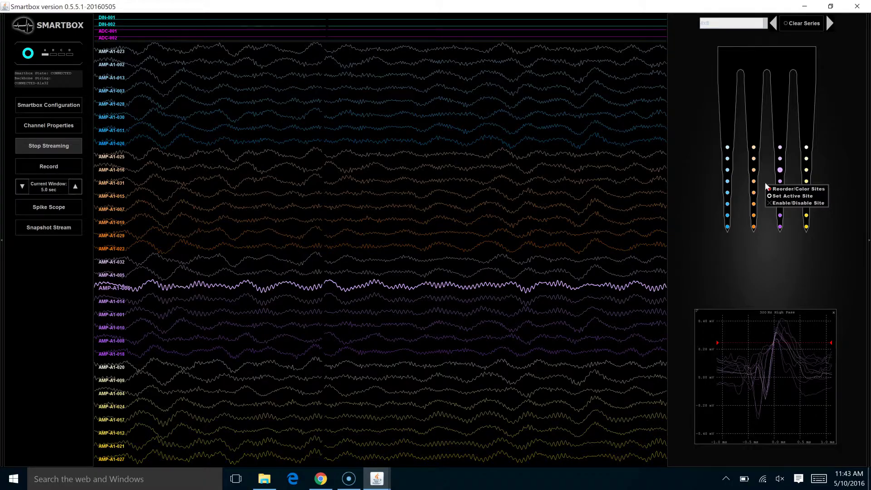
left_click(783, 190)
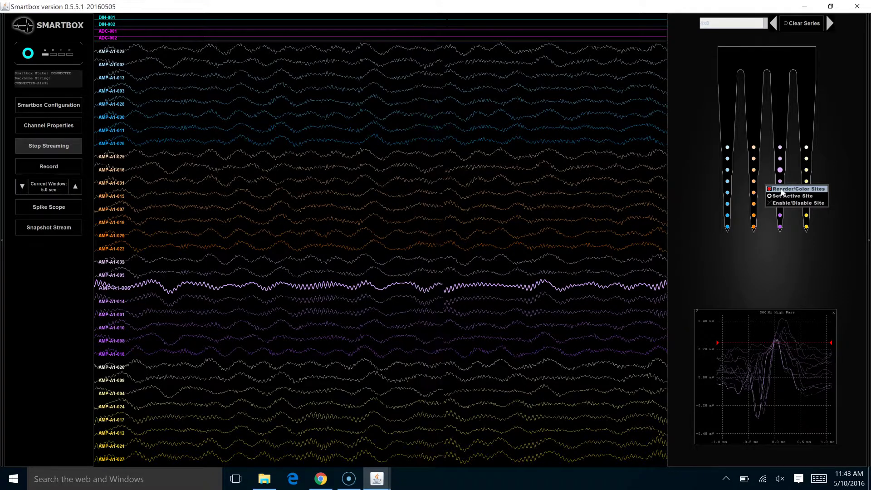
left_click(804, 195)
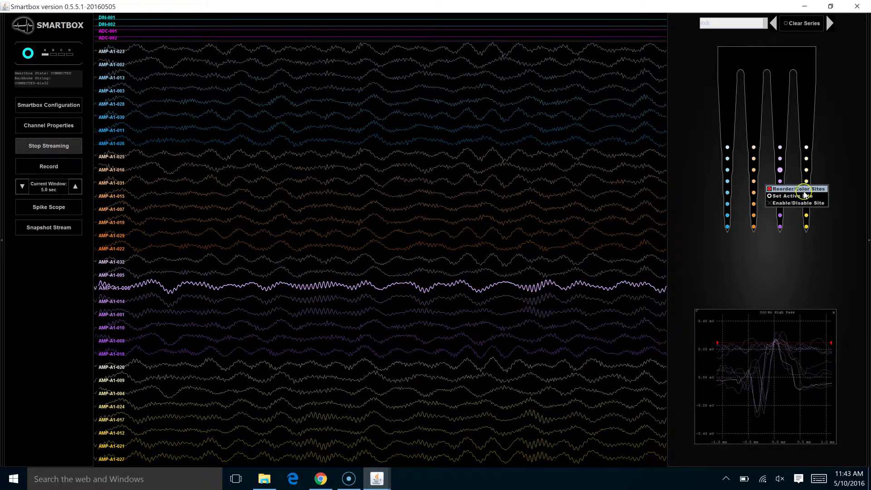
left_click(719, 158)
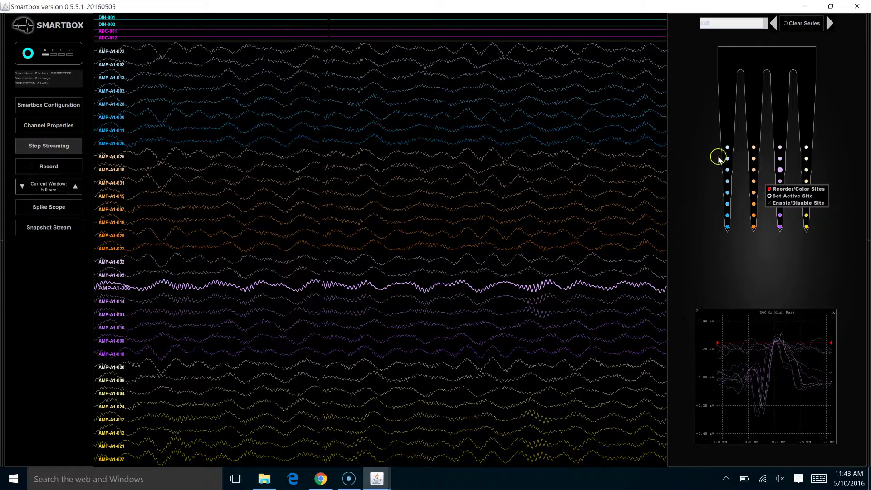
left_click(728, 196)
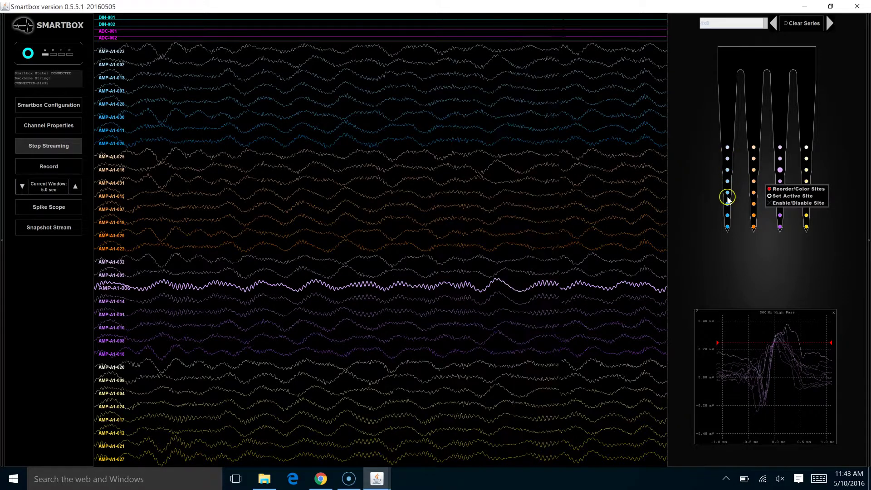
left_click(776, 188)
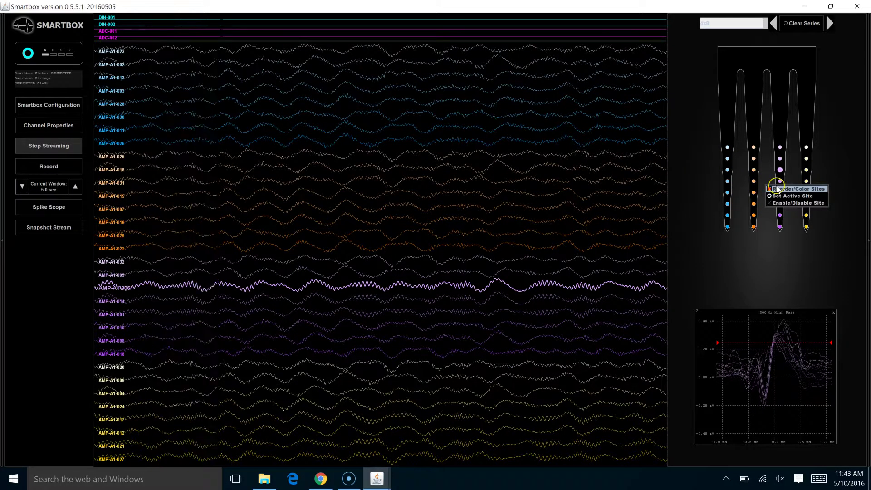
left_click(795, 198)
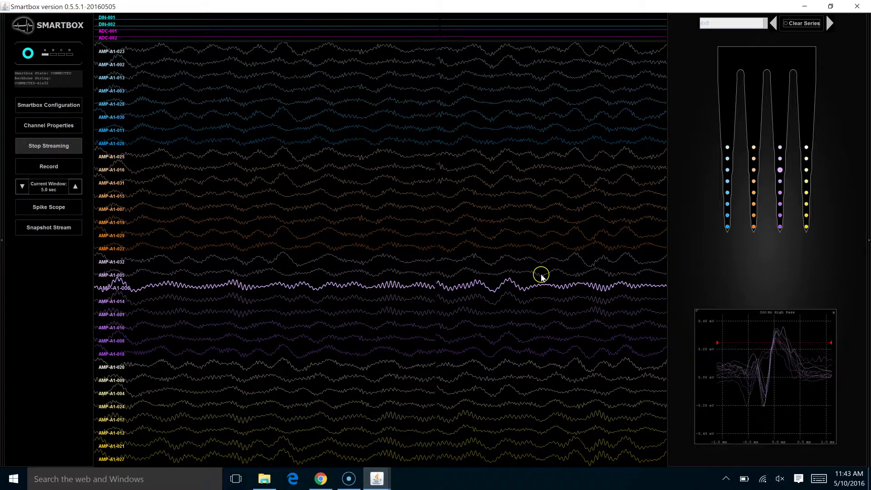
Step the active channel through AMP-A1-001, AMP-A1-007 and AMP-A1-001, ending on AMP-A1-027.
left_click(753, 194)
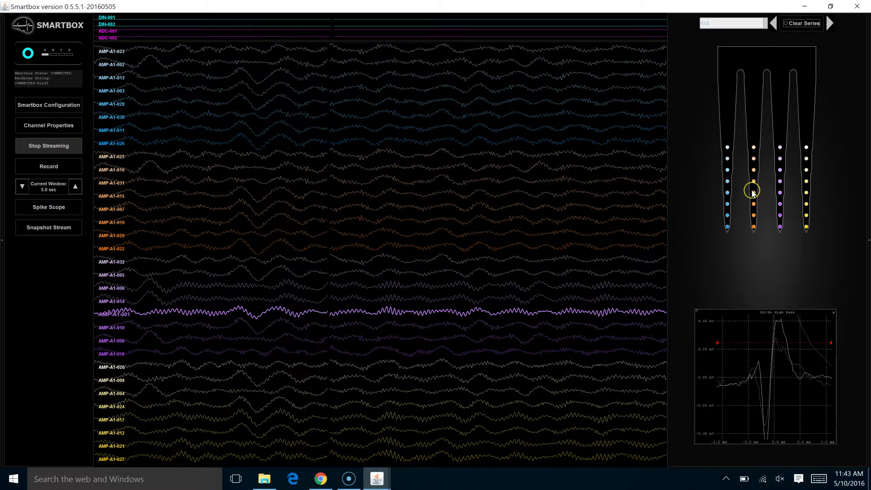
left_click(754, 195)
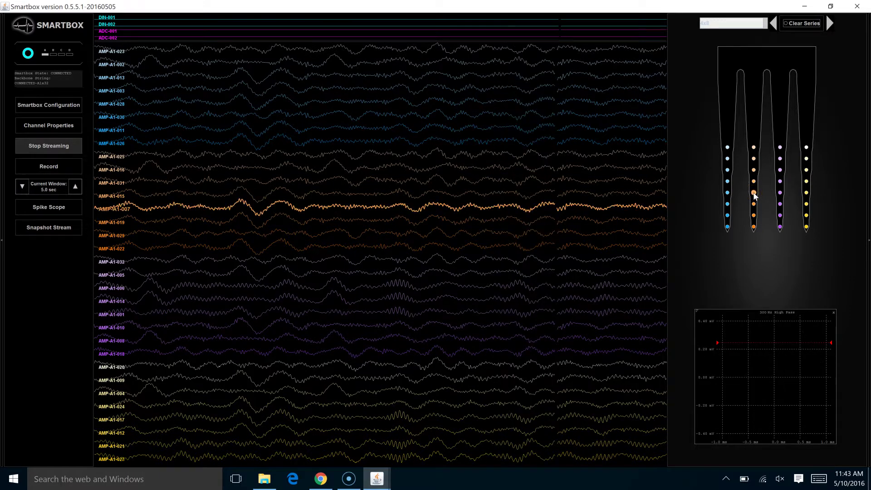
left_click(611, 210)
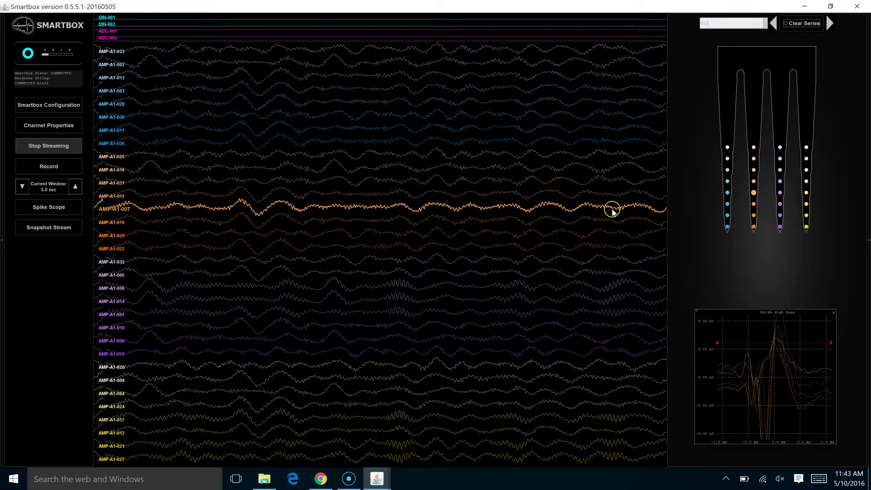
left_click(753, 217)
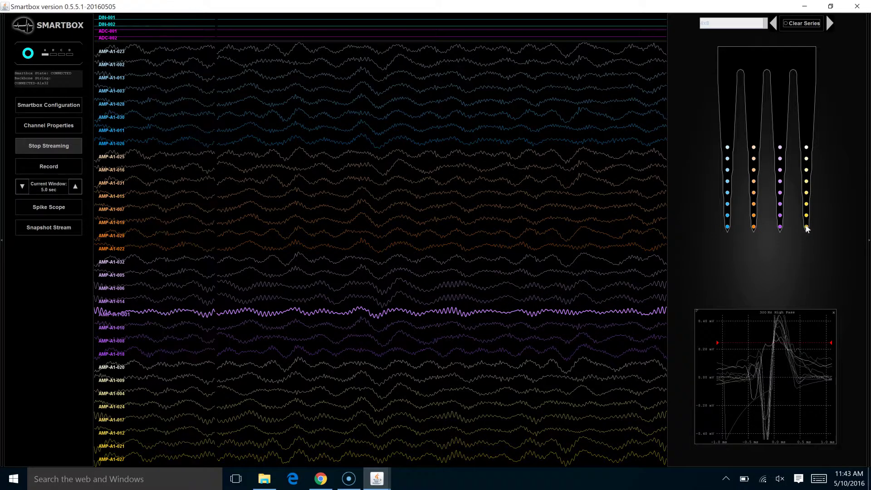
left_click(806, 227)
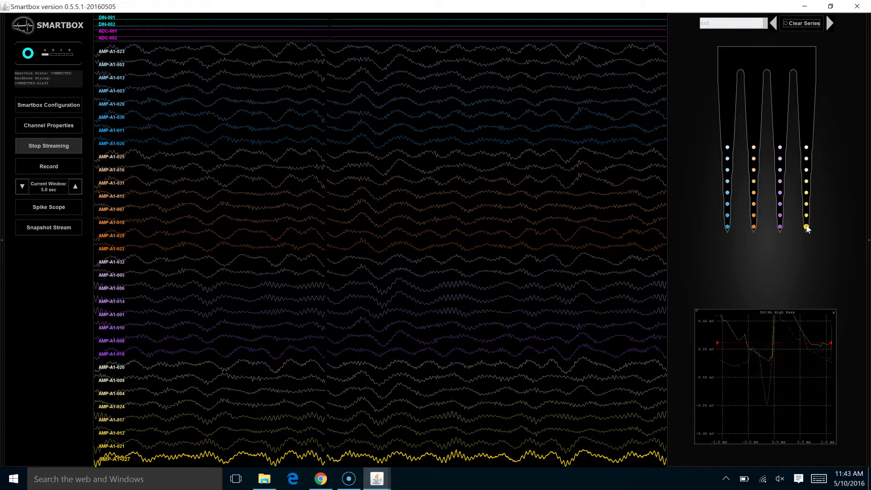
Make top-left site AMP-A1-023 active, then review the site modes and keep Set Active Site.
right_click(789, 252)
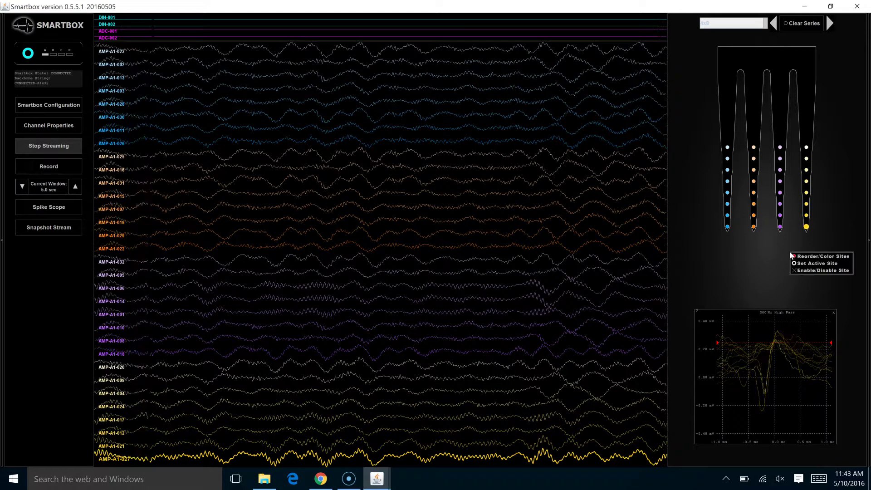
left_click(727, 147)
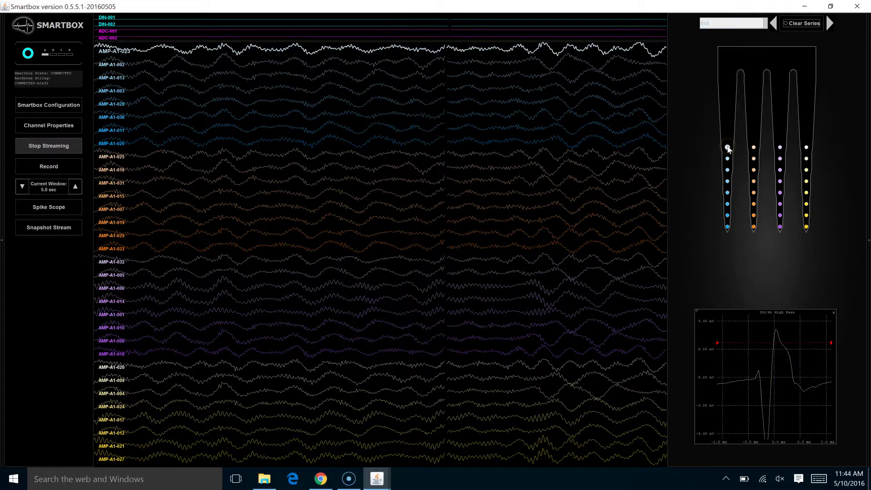
right_click(743, 268)
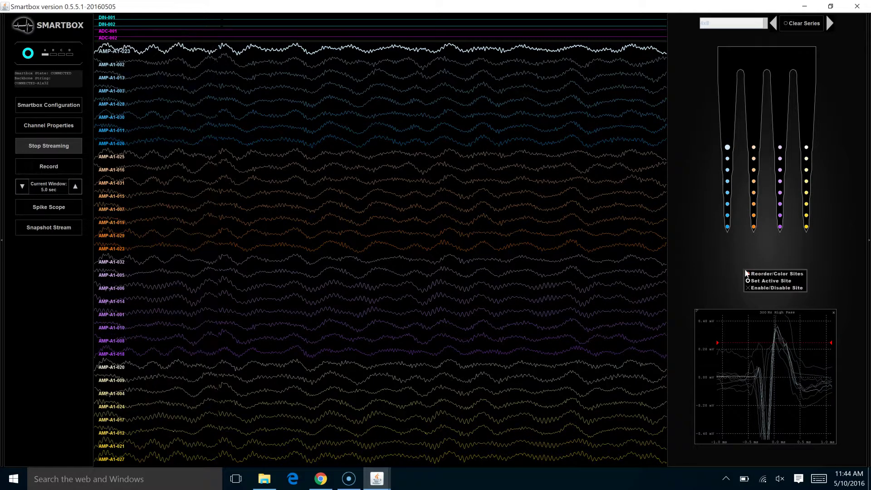
left_click(751, 273)
left_click(766, 288)
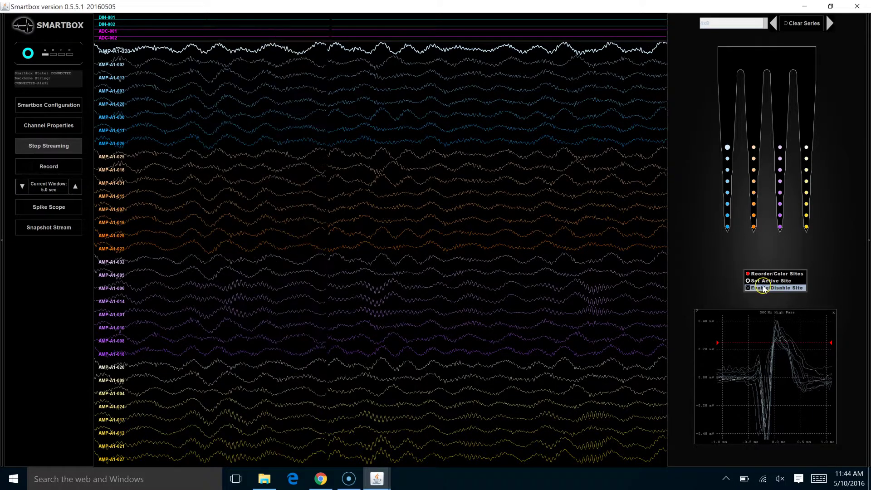
left_click(759, 281)
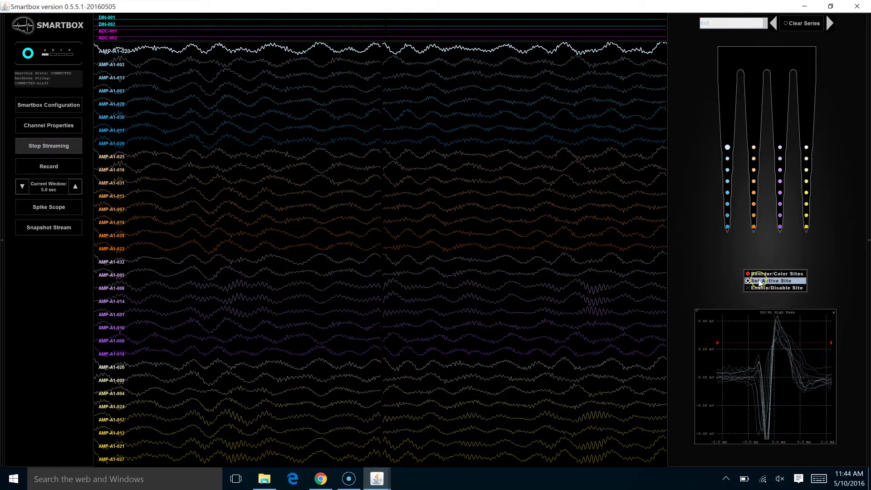
left_click(715, 272)
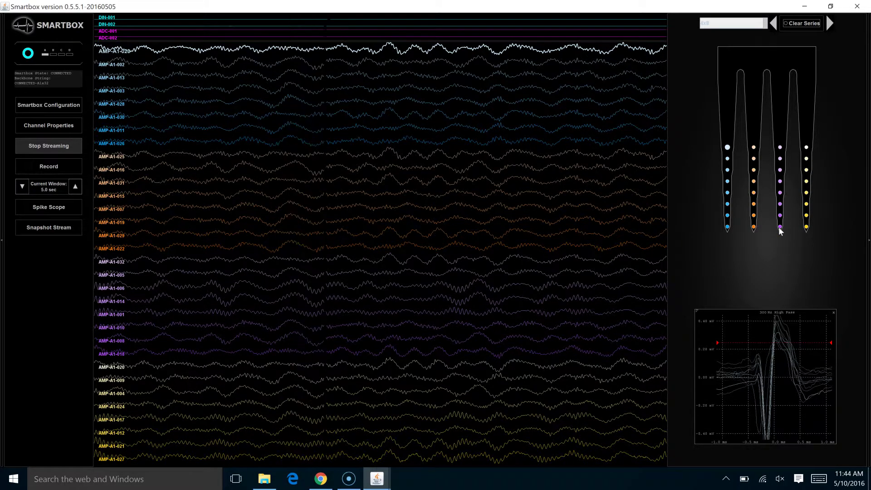
Disable the first shank's top site AMP-A1-023 and the site below it, AMP-A1-002.
left_click(727, 147)
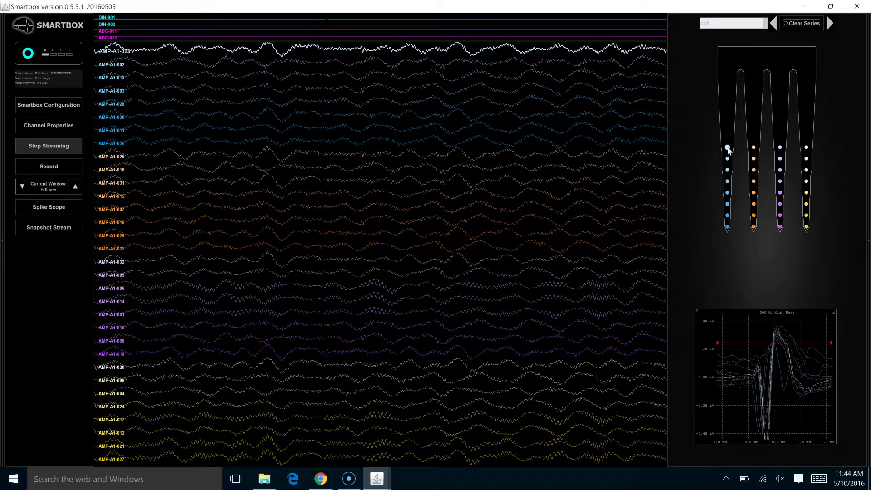
right_click(727, 149)
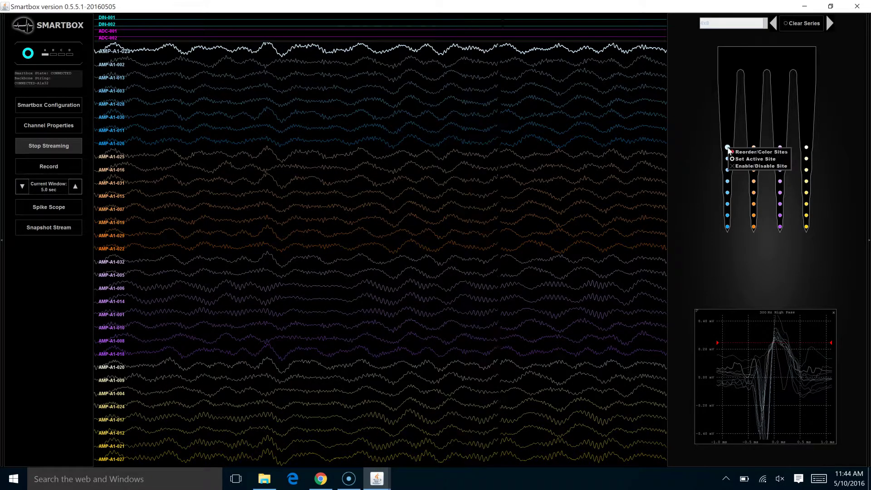
left_click(746, 166)
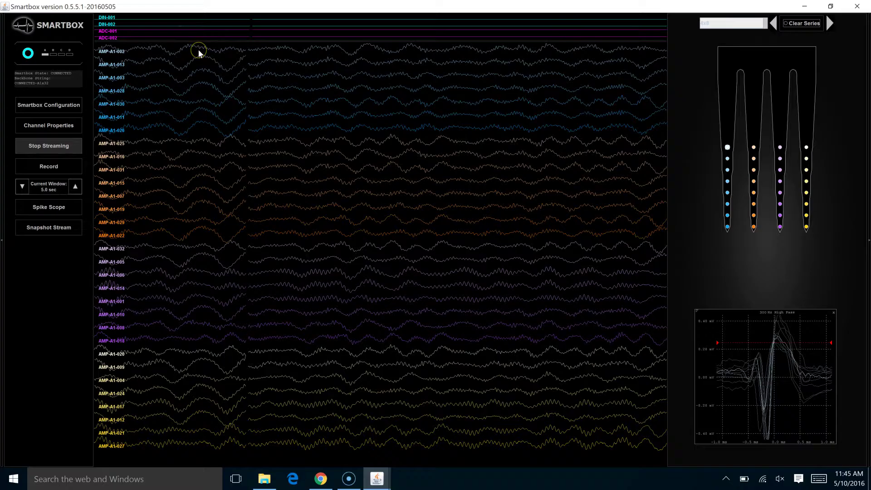
left_click(361, 109)
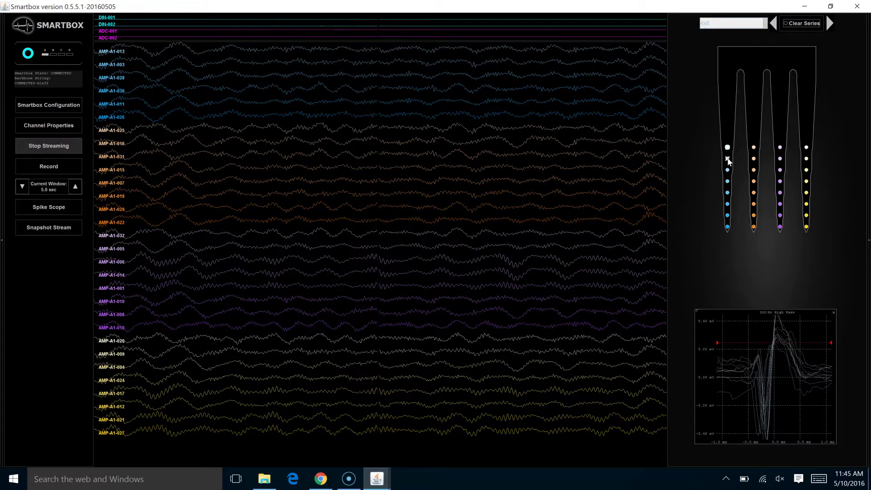
left_click(179, 136)
left_click(185, 47)
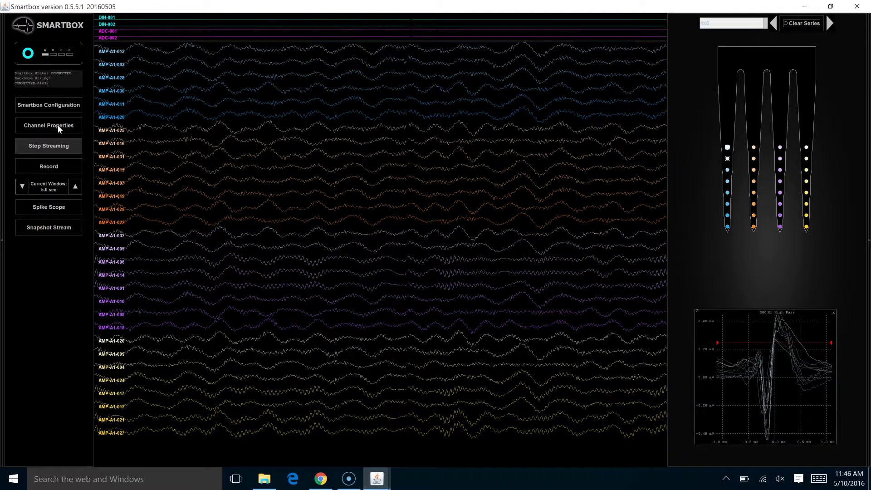
Stop streaming so the button reads Stream Data, and bring up the Channel Properties table.
left_click(65, 149)
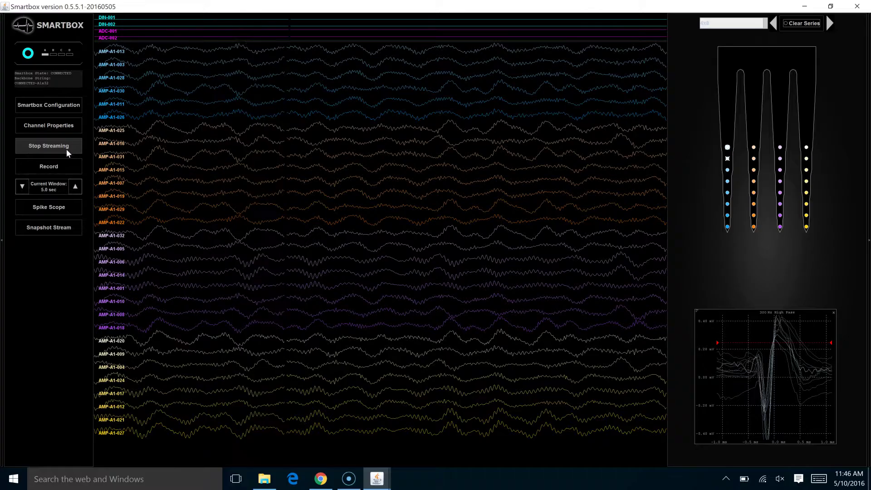
left_click(66, 149)
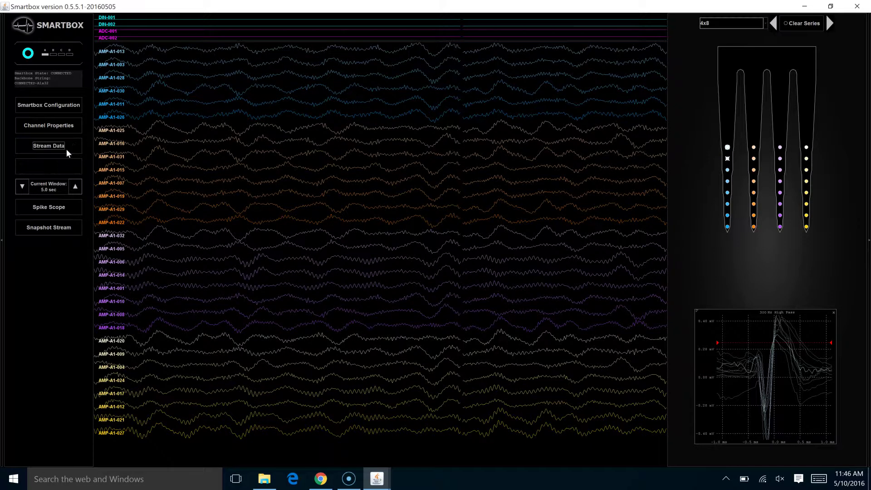
left_click(60, 127)
left_click(55, 121)
Show the Channel Properties table with AMP-A1-002 and AMP-A1-023 marked Disabled.
left_click(55, 125)
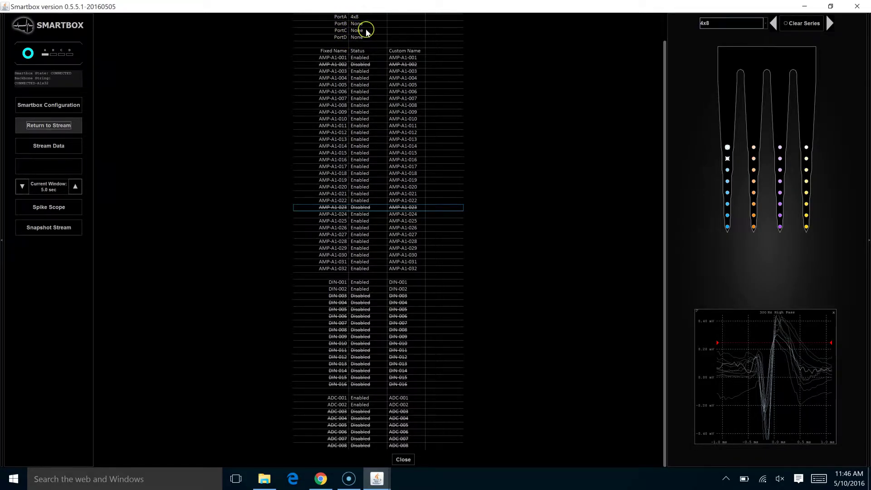
left_click(341, 17)
Change AMP-A1-002 and AMP-A1-023 from Disabled to Enabled in the Status column.
left_click(361, 66)
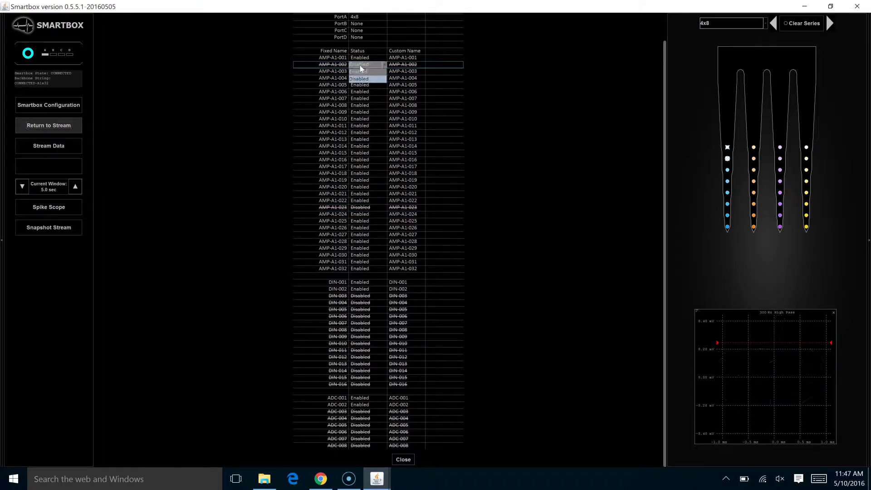
left_click(361, 68)
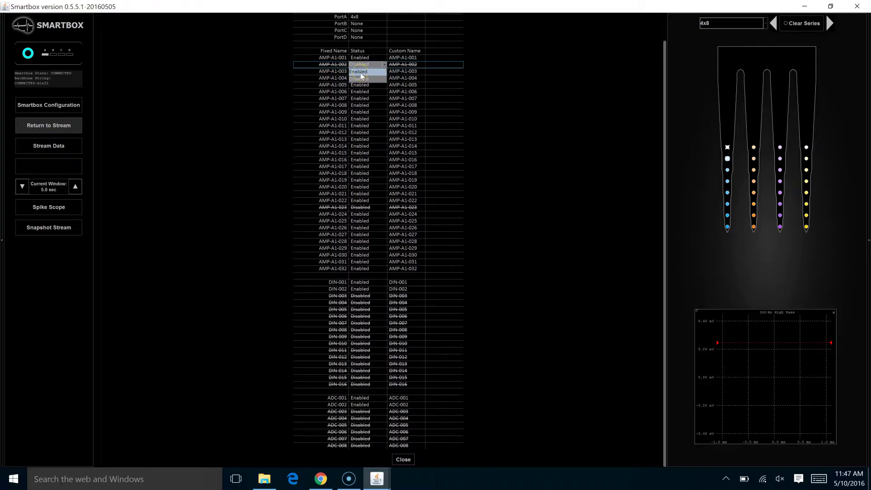
left_click(361, 75)
left_click(341, 67)
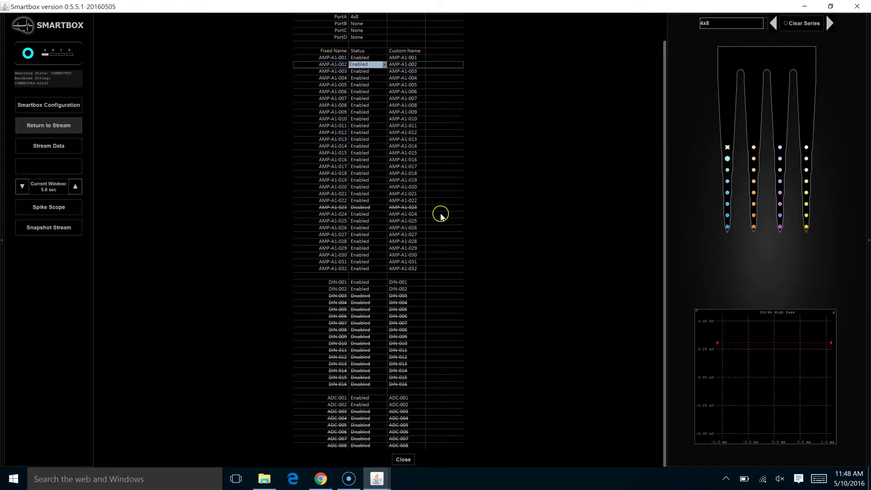
left_click(356, 207)
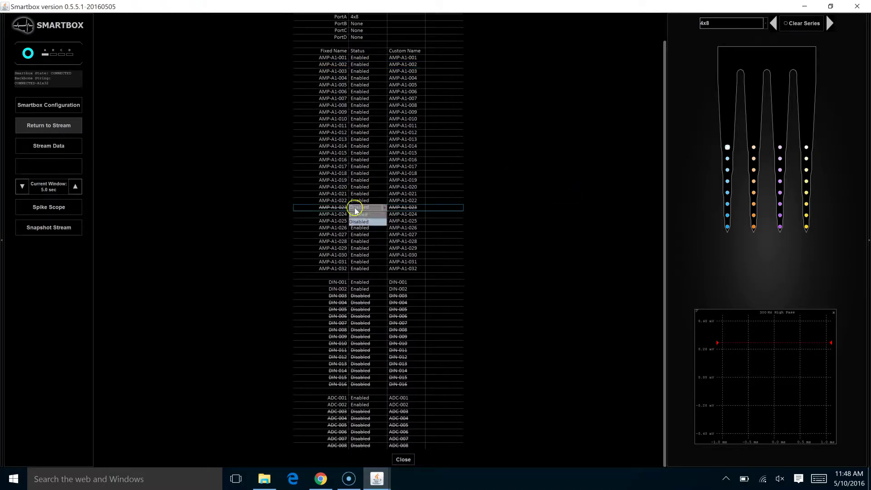
left_click(361, 215)
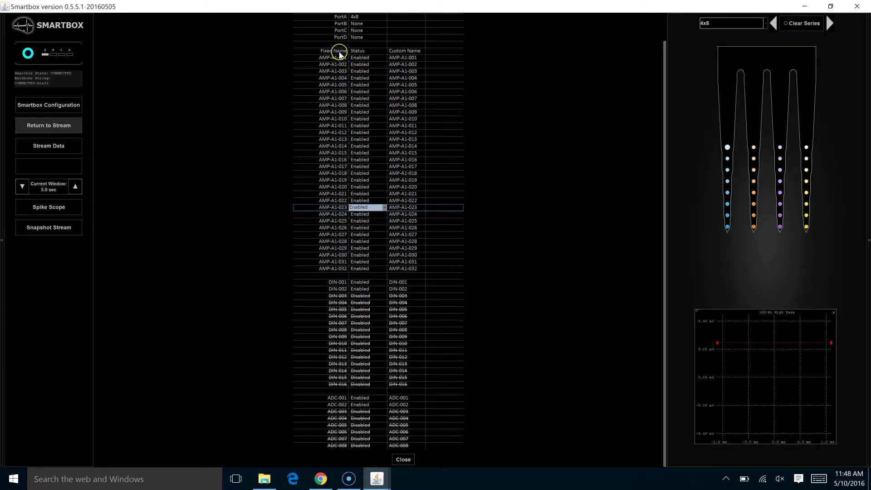
left_click(55, 130)
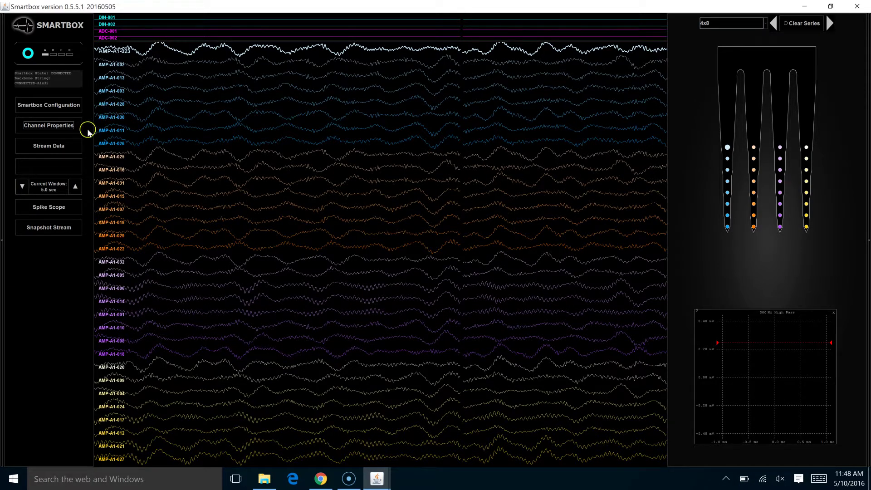
left_click(69, 125)
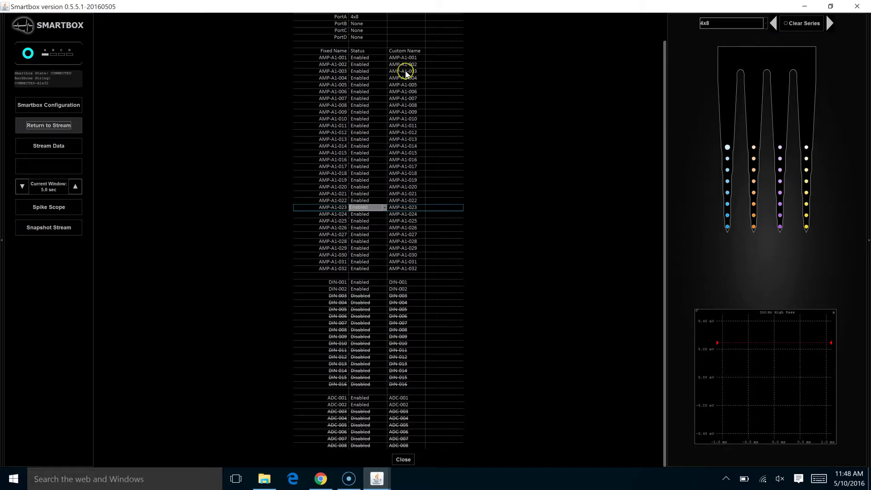
Enter 'SPikeA_RightShank' as AMP-A1-009's custom name and return to the live stream.
left_click(401, 112)
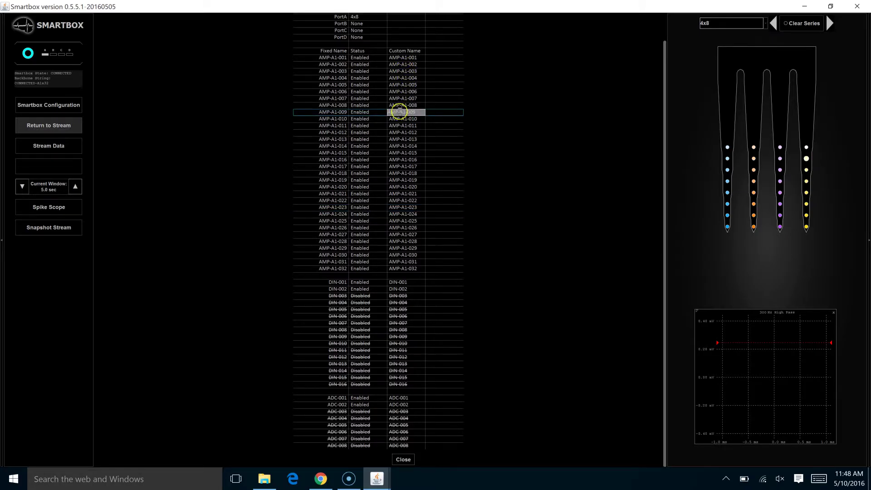
left_click(399, 111)
type("SP")
type("ikeA_Right")
type("Shank")
left_click(395, 118)
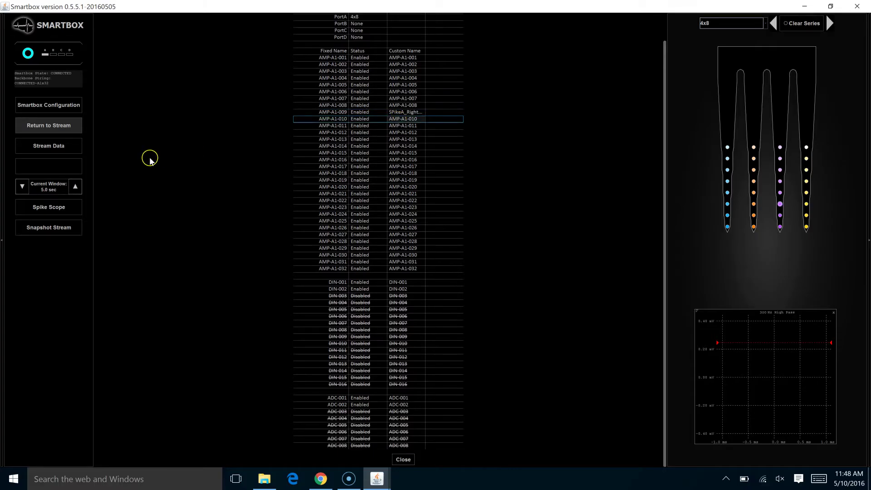
left_click(53, 129)
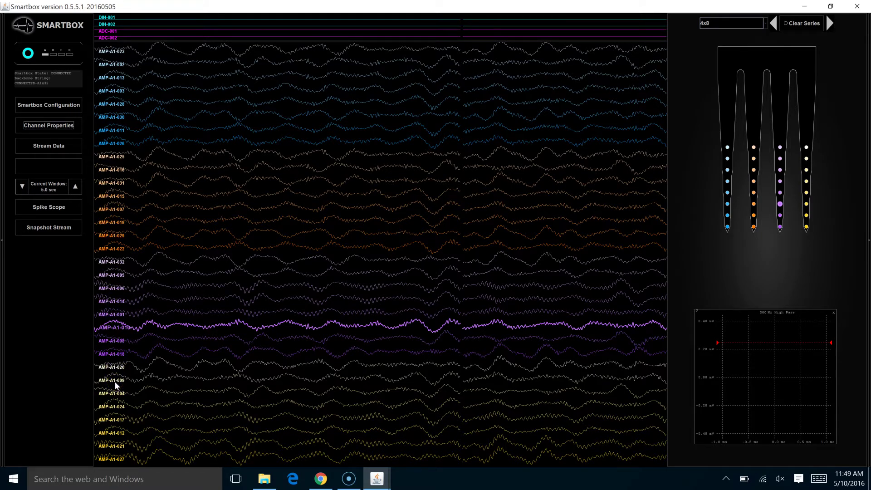
Reopen Channel Properties and select the AMP-A1-009 row to check its new custom name.
left_click(62, 129)
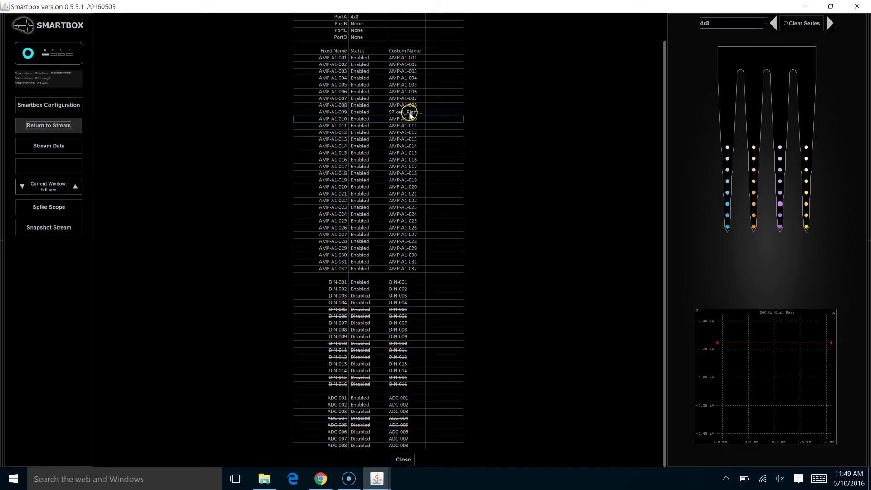
left_click(406, 112)
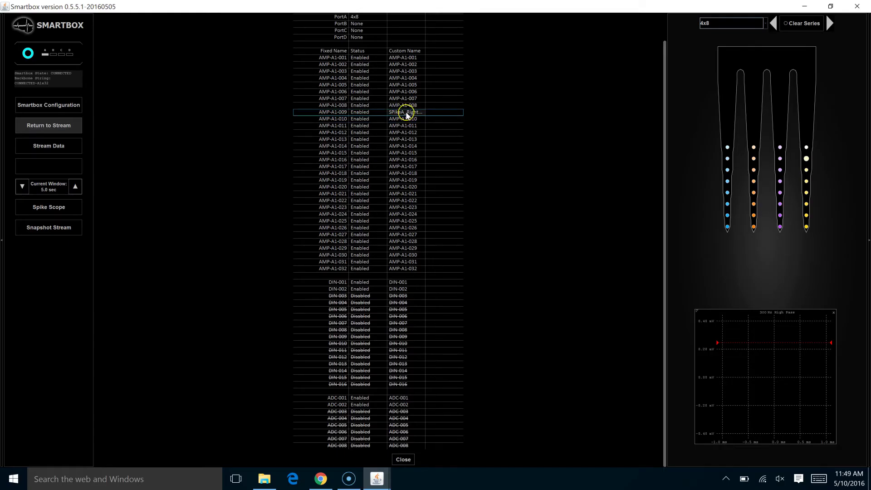